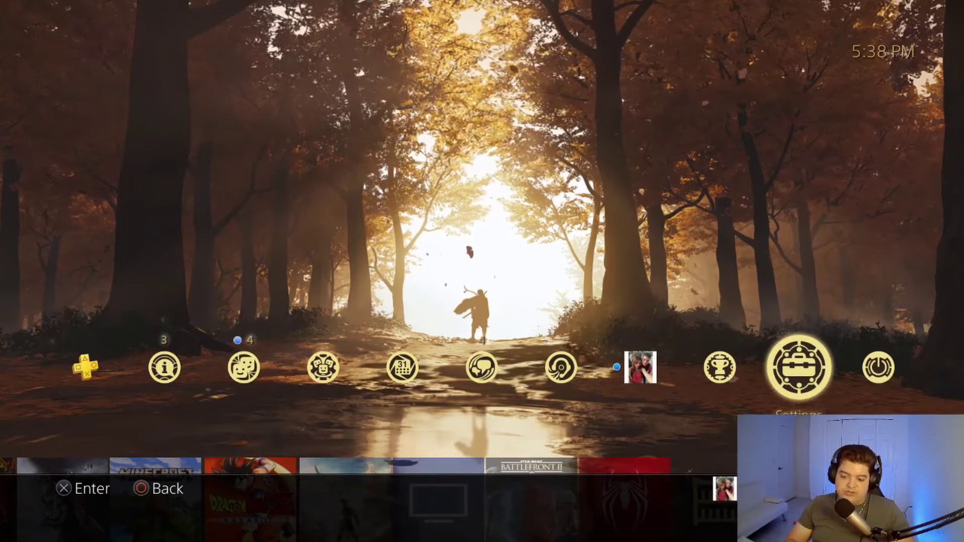
Go to PS4 Settings > System and leave Enable HDCP unchecked.
{"action": "key", "text": "Return"}
{"action": "key", "text": "Down"}
{"action": "key", "text": "Down"}
{"action": "key", "text": "Down"}
{"action": "key", "text": "Down"}
{"action": "key", "text": "Down"}
{"action": "key", "text": "Down"}
{"action": "key", "text": "Down"}
{"action": "key", "text": "Down"}
{"action": "key", "text": "Down"}
{"action": "key", "text": "Down"}
{"action": "key", "text": "Down"}
{"action": "key", "text": "Down"}
{"action": "key", "text": "Down"}
{"action": "key", "text": "Down"}
{"action": "key", "text": "Down"}
{"action": "key", "text": "Down"}
{"action": "key", "text": "Down"}
{"action": "key", "text": "Down"}
{"action": "key", "text": "Down"}
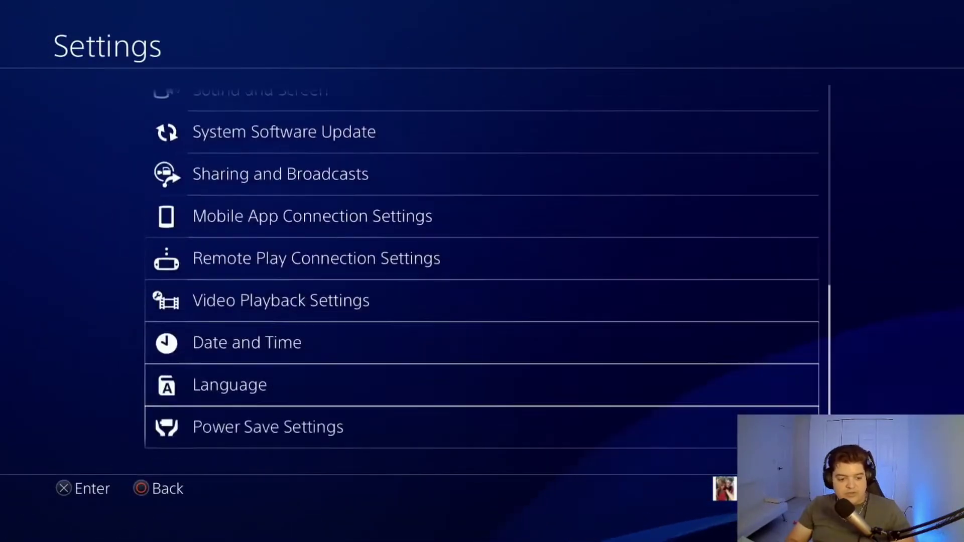
{"action": "key", "text": "Up"}
{"action": "key", "text": "Return"}
{"action": "key", "text": "Down"}
{"action": "key", "text": "Down"}
{"action": "key", "text": "Down"}
{"action": "key", "text": "Down"}
{"action": "key", "text": "Down"}
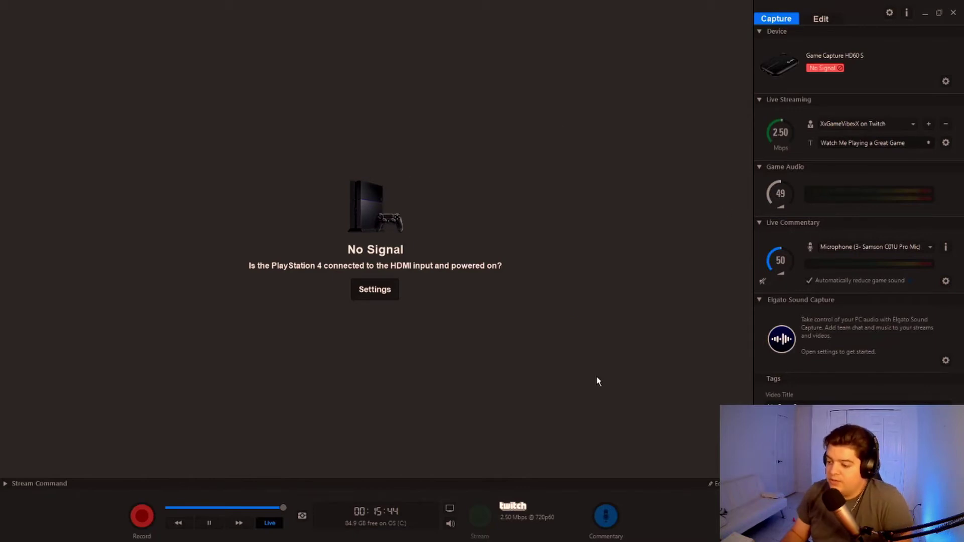
In the HD60 S settings, keep PlayStation 4 as the input device and bring up the audio input choices.
{"action": "left_click", "coordinate": [379, 296]}
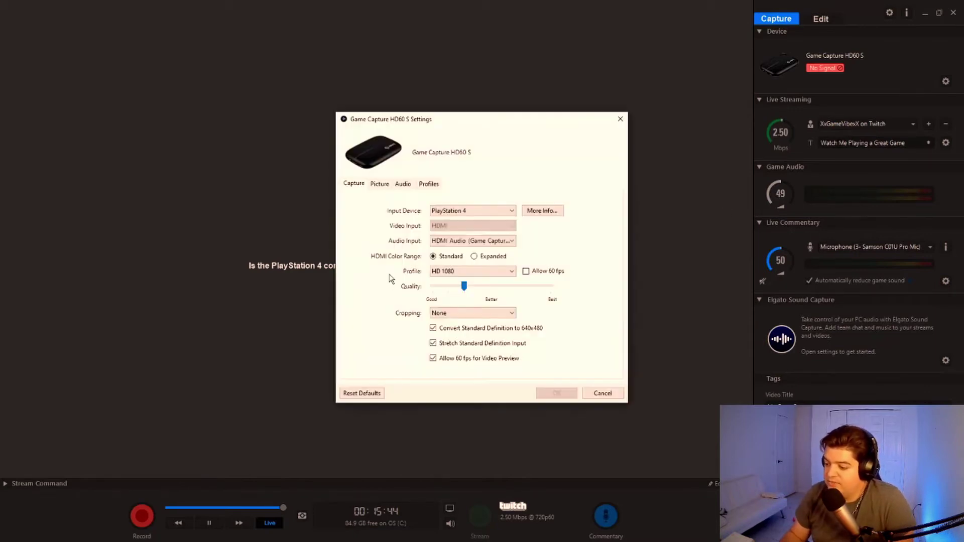
{"action": "left_click", "coordinate": [474, 212]}
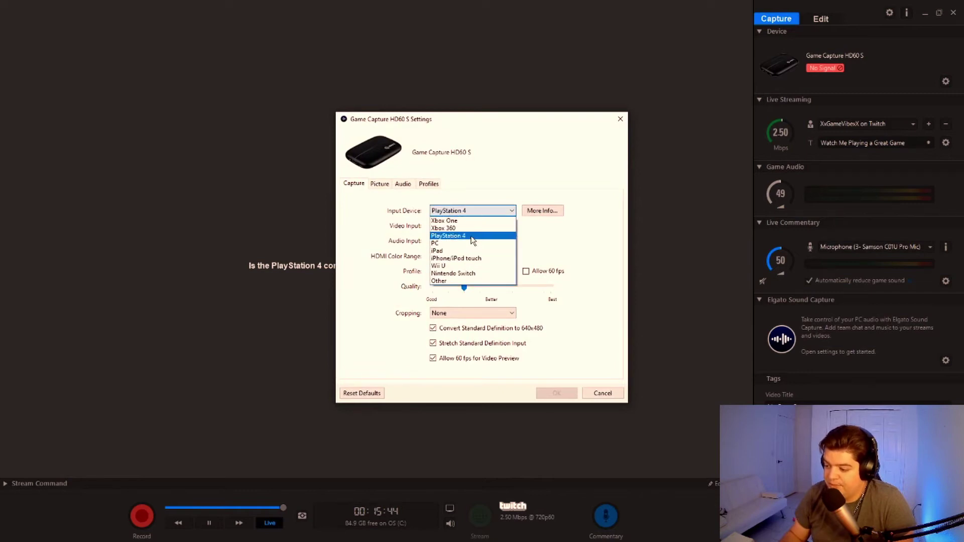
{"action": "left_click", "coordinate": [471, 236]}
{"action": "left_click", "coordinate": [476, 210]}
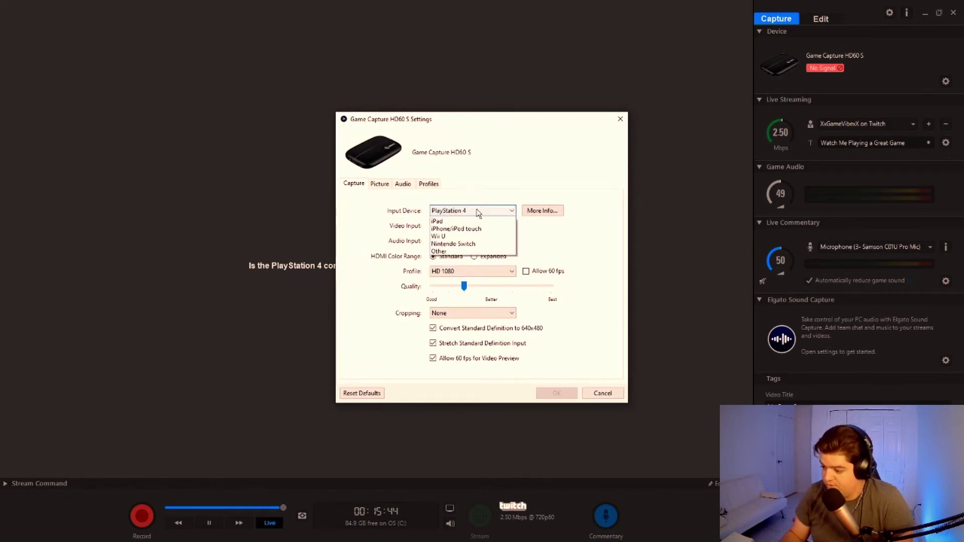
{"action": "left_click", "coordinate": [476, 211]}
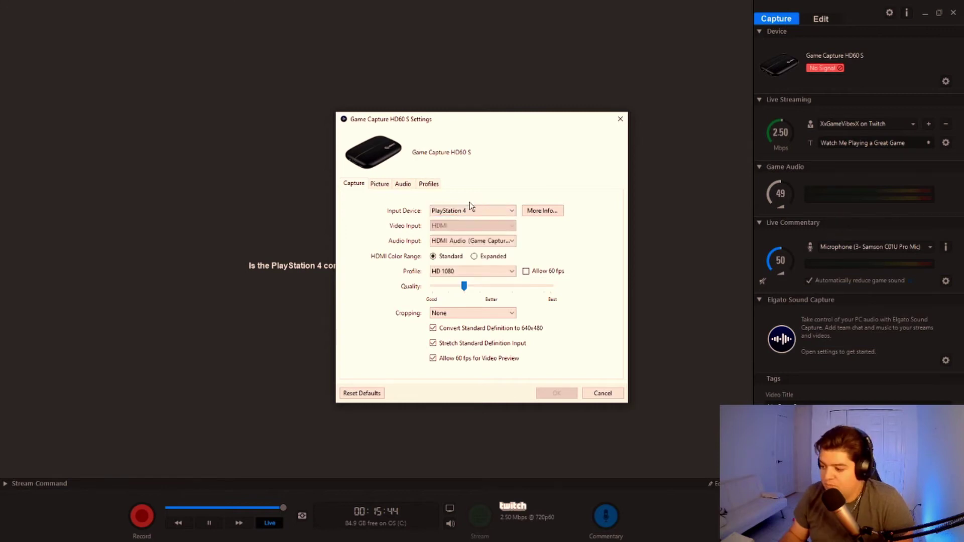
{"action": "left_click", "coordinate": [478, 243]}
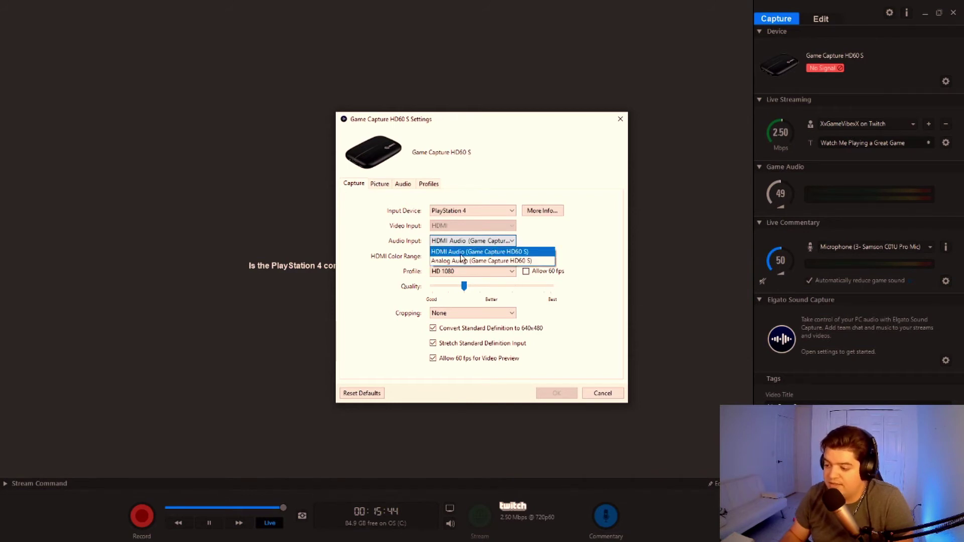
Keep HDMI Audio as the audio input, review the Picture and Audio tabs, then cancel the settings.
{"action": "left_click", "coordinate": [457, 253]}
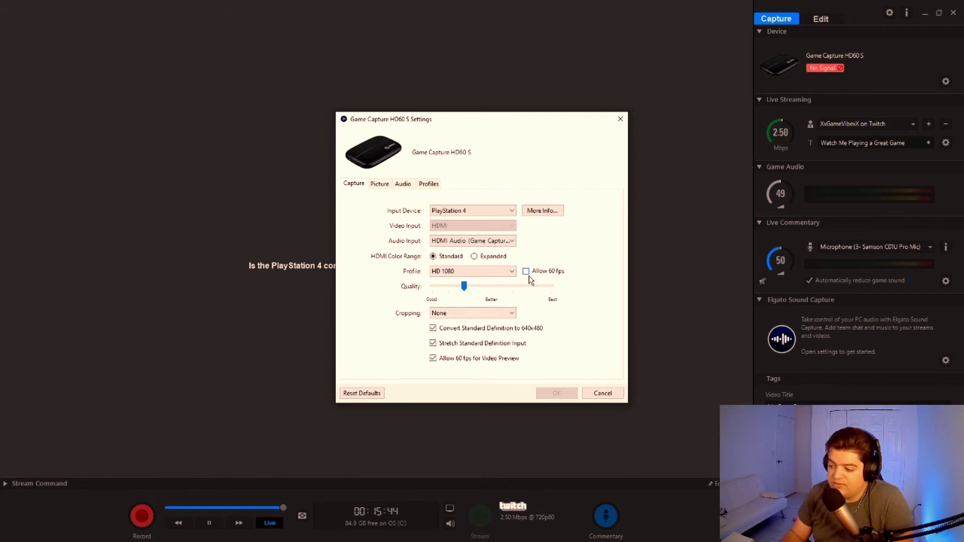
{"action": "mouse_move", "coordinate": [556, 274]}
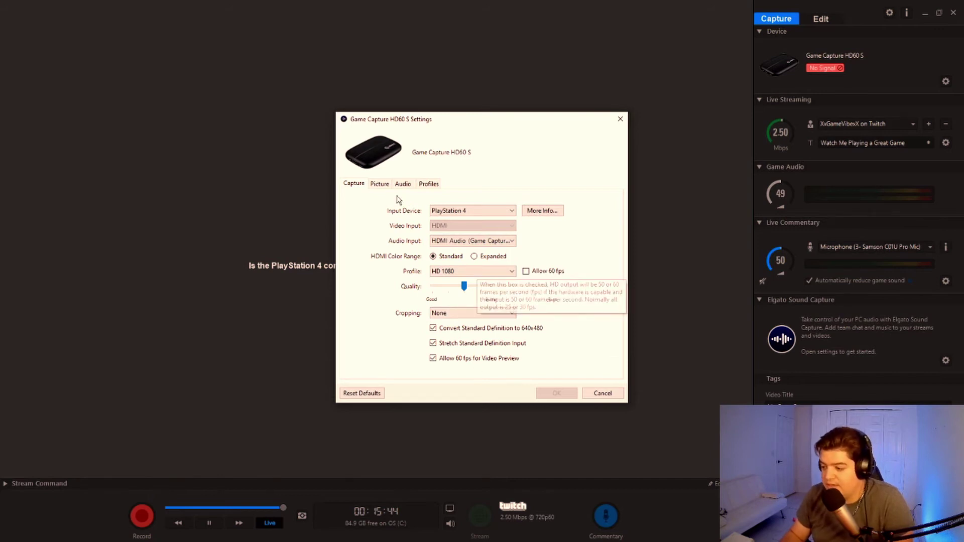
{"action": "left_click", "coordinate": [380, 184]}
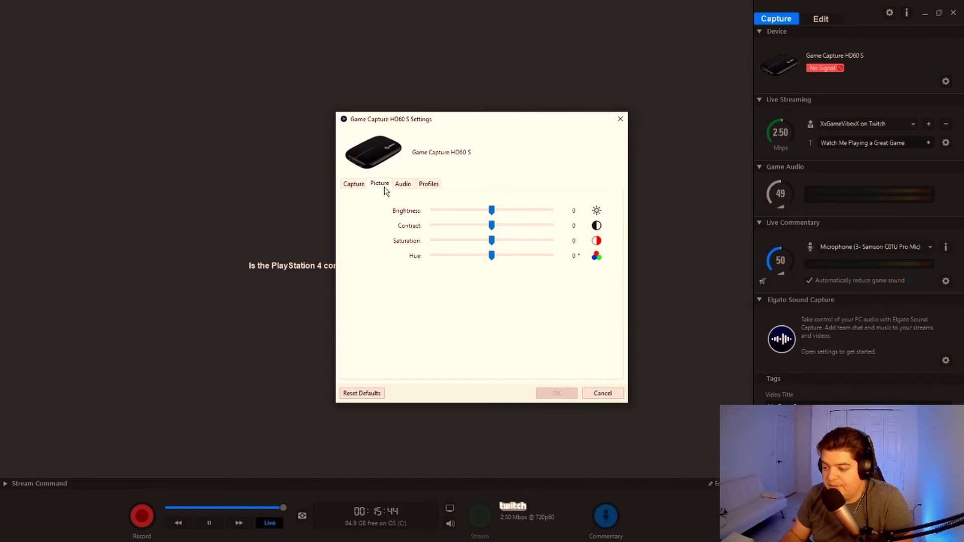
{"action": "left_click", "coordinate": [402, 184]}
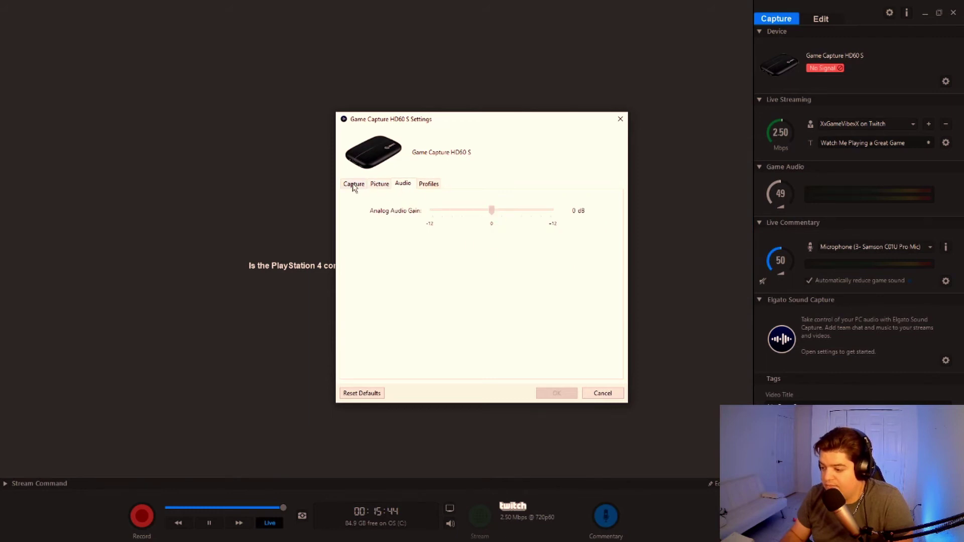
{"action": "left_click", "coordinate": [354, 184]}
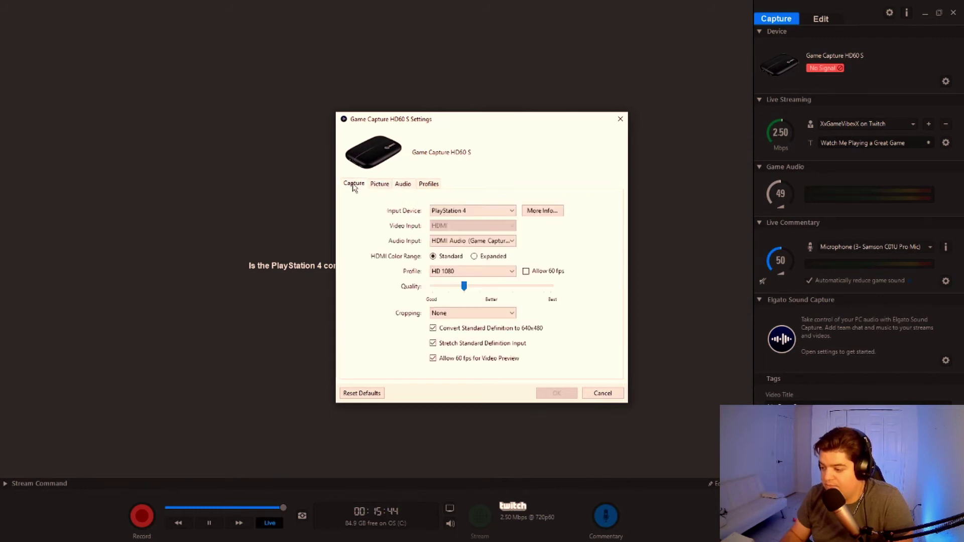
{"action": "left_click", "coordinate": [600, 394]}
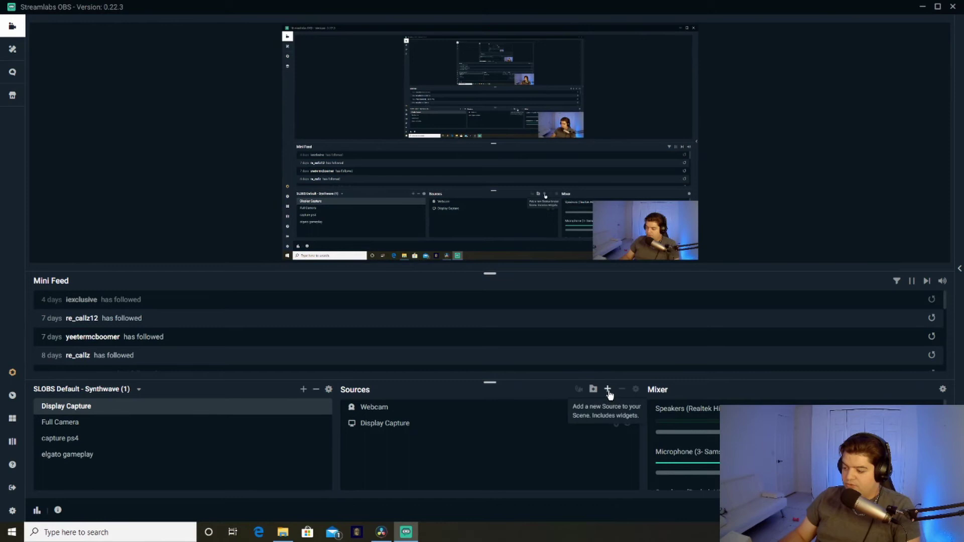
Add a new Video Capture Device source named 'gameplay' to the scene.
{"action": "left_click", "coordinate": [608, 391]}
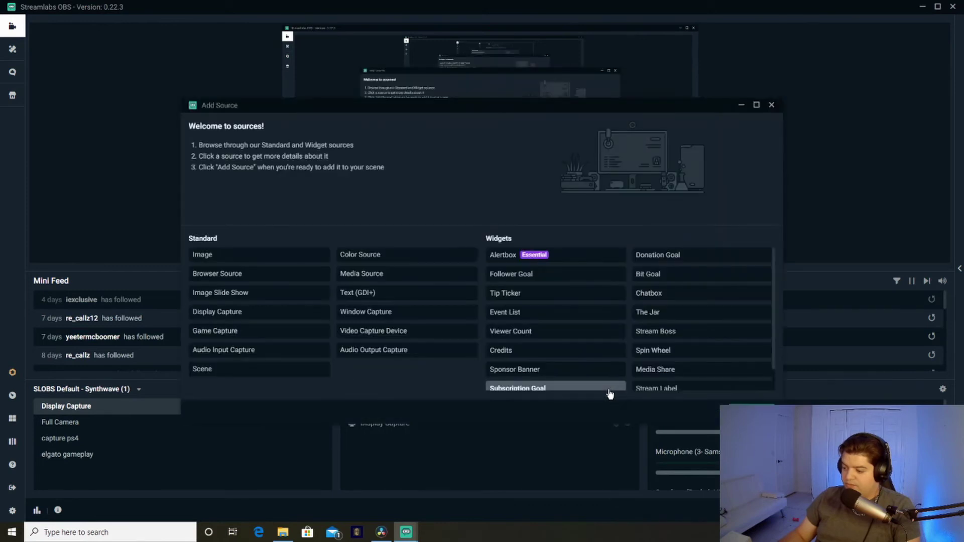
{"action": "left_click", "coordinate": [370, 333]}
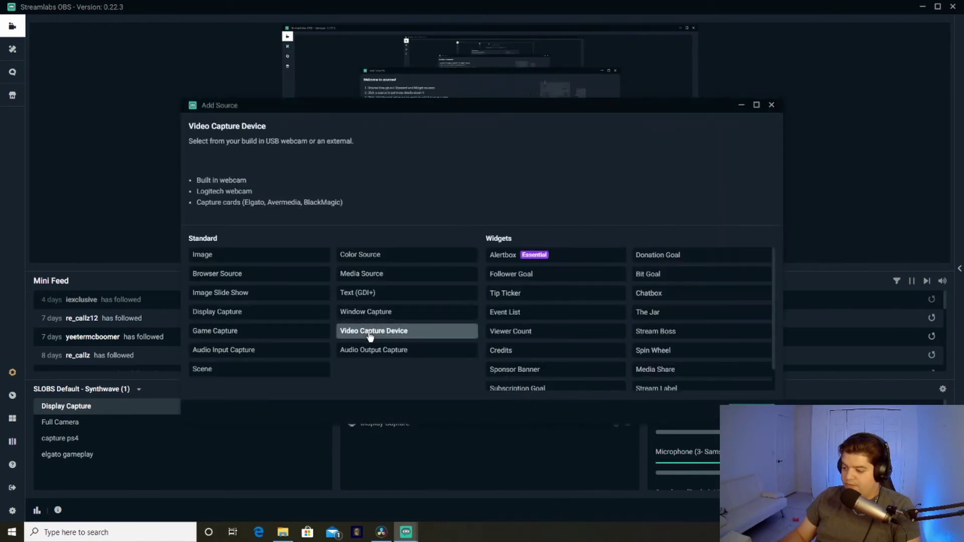
{"action": "double_click", "coordinate": [370, 334]}
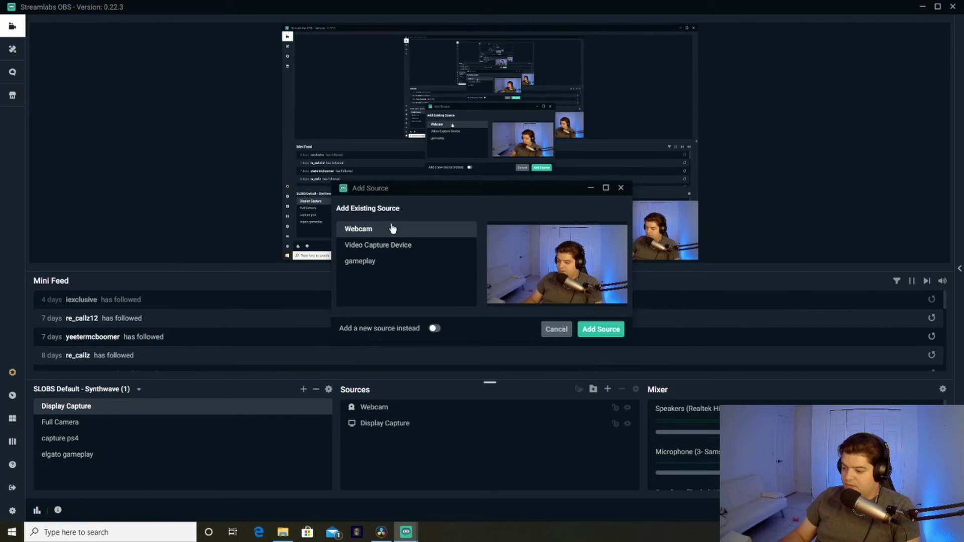
{"action": "left_click", "coordinate": [434, 329]}
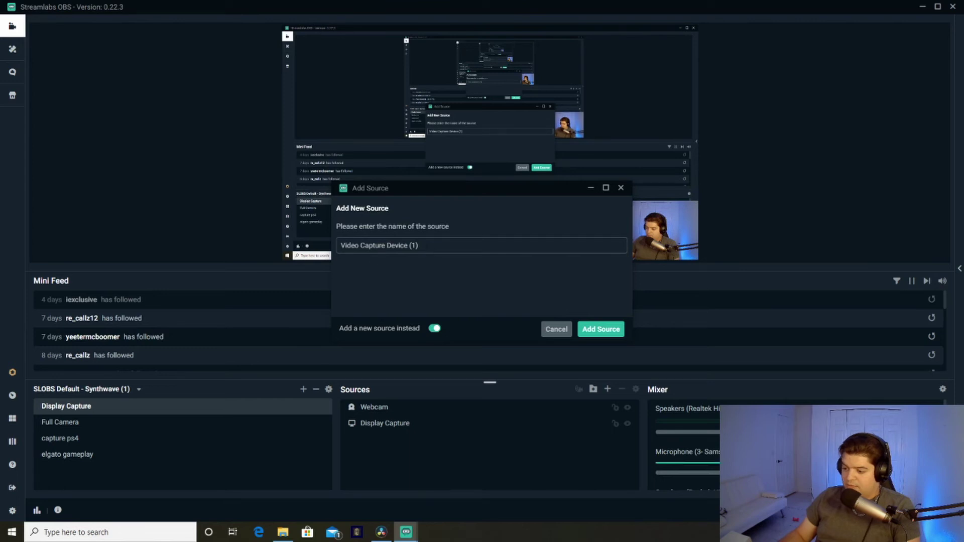
{"action": "triple_click", "coordinate": [424, 244]}
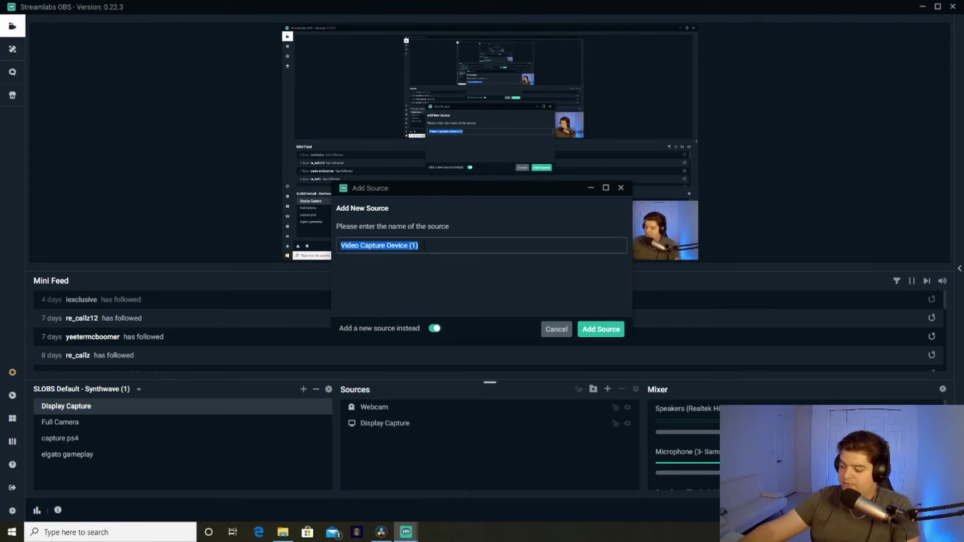
{"action": "key", "text": "BackSpace"}
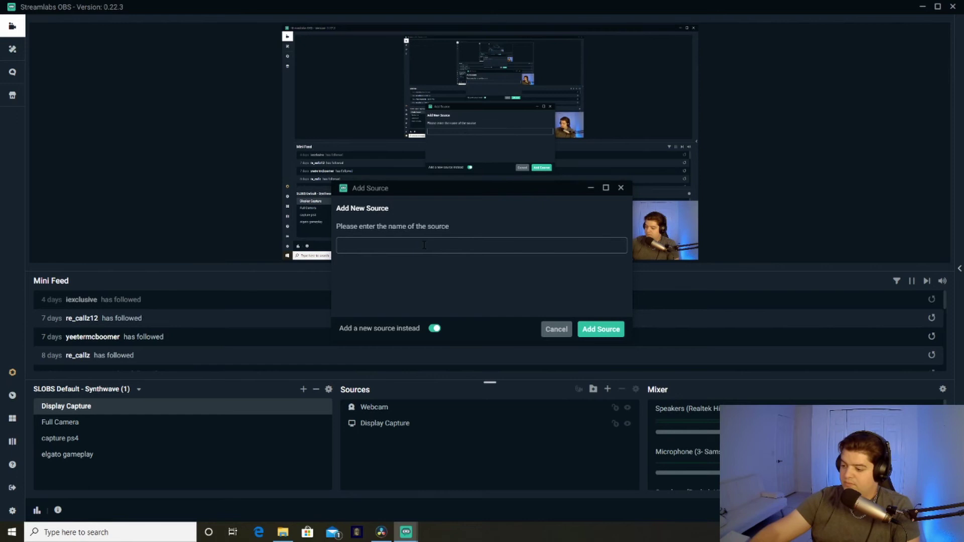
{"action": "type", "text": "gam"}
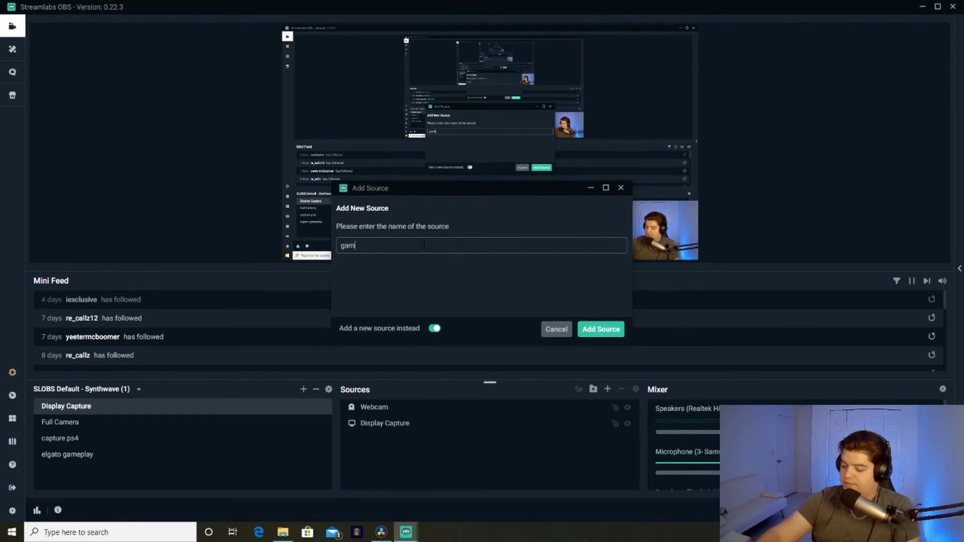
{"action": "type", "text": "epla"}
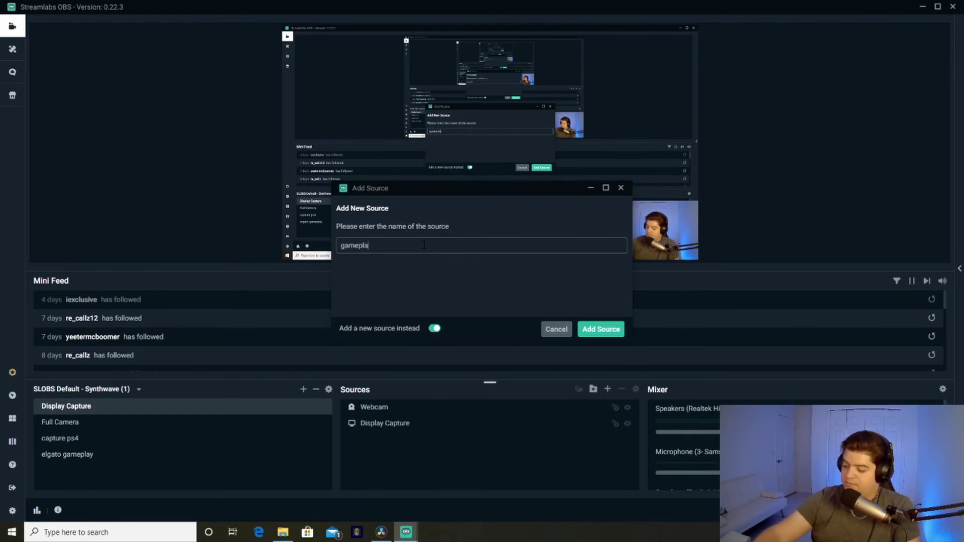
{"action": "type", "text": "y"}
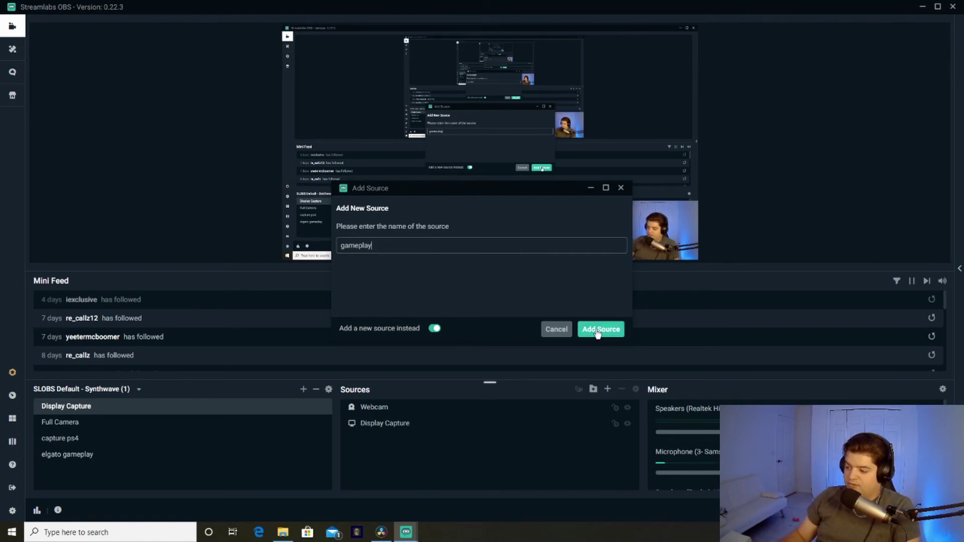
{"action": "left_click", "coordinate": [621, 188]}
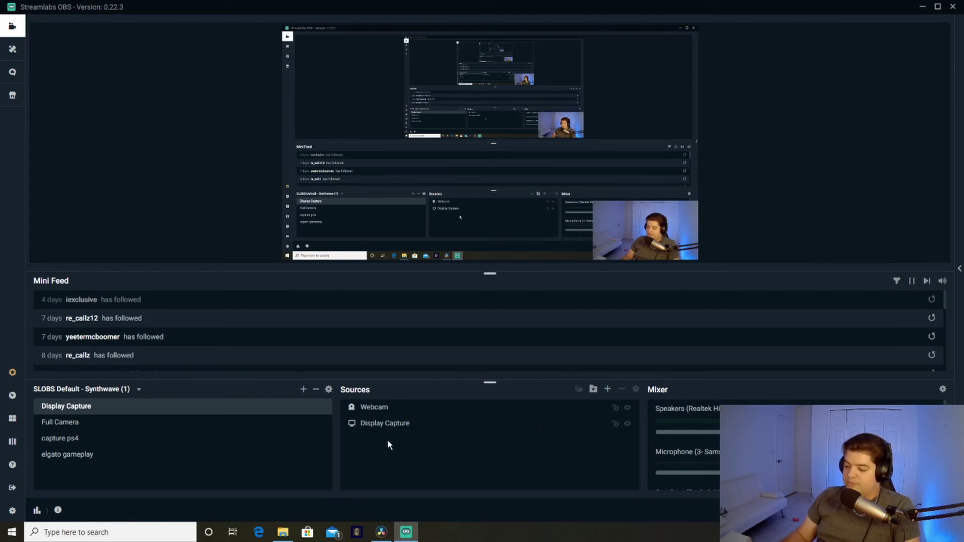
Set Audio Mic/Auxiliary Device 1 to Microphone (3- Samson C01U Pro Mic) and save.
{"action": "left_click", "coordinate": [13, 511]}
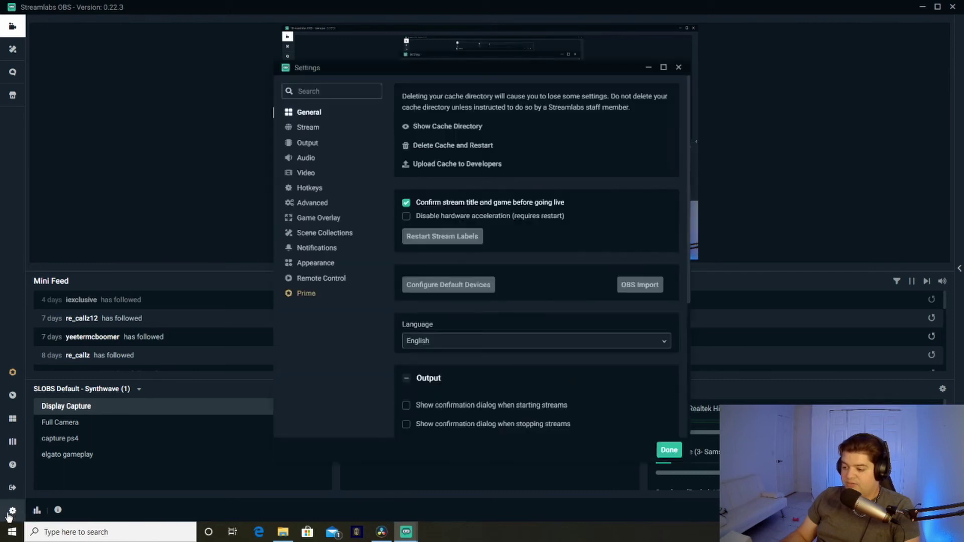
{"action": "left_click", "coordinate": [306, 159]}
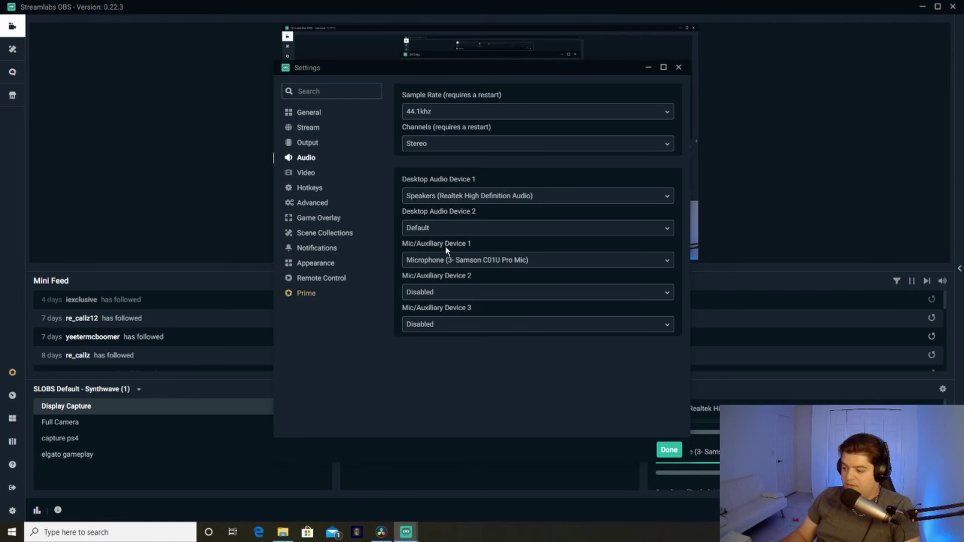
{"action": "left_click", "coordinate": [436, 260]}
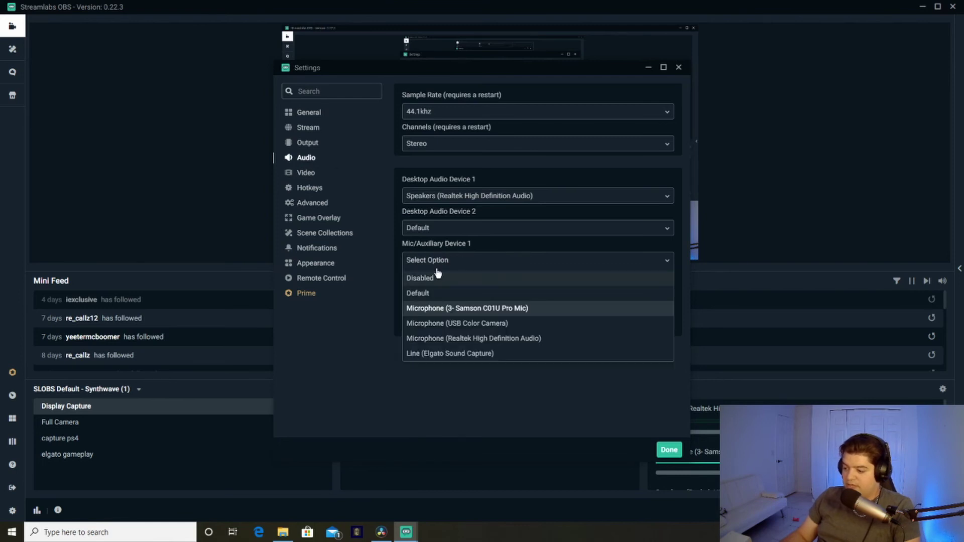
{"action": "left_click", "coordinate": [448, 309]}
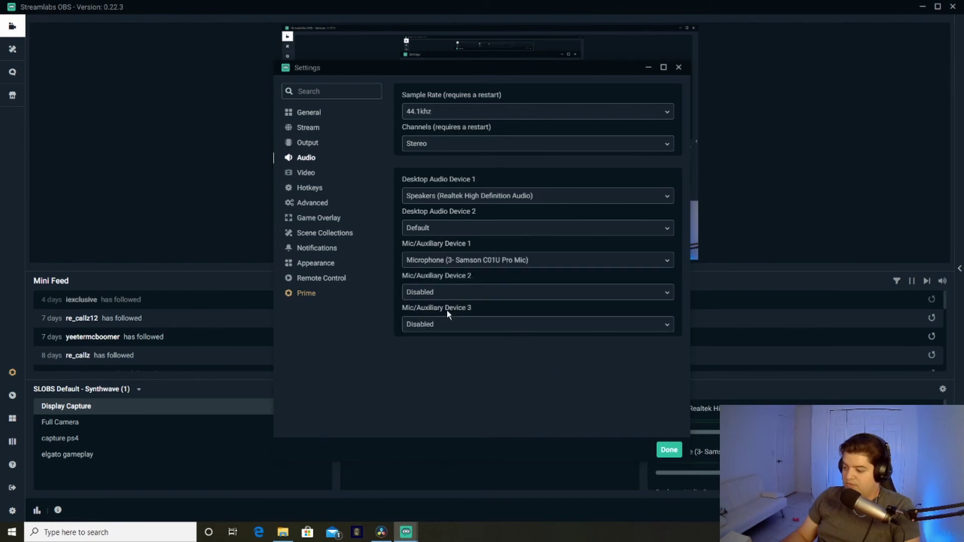
{"action": "left_click", "coordinate": [670, 450]}
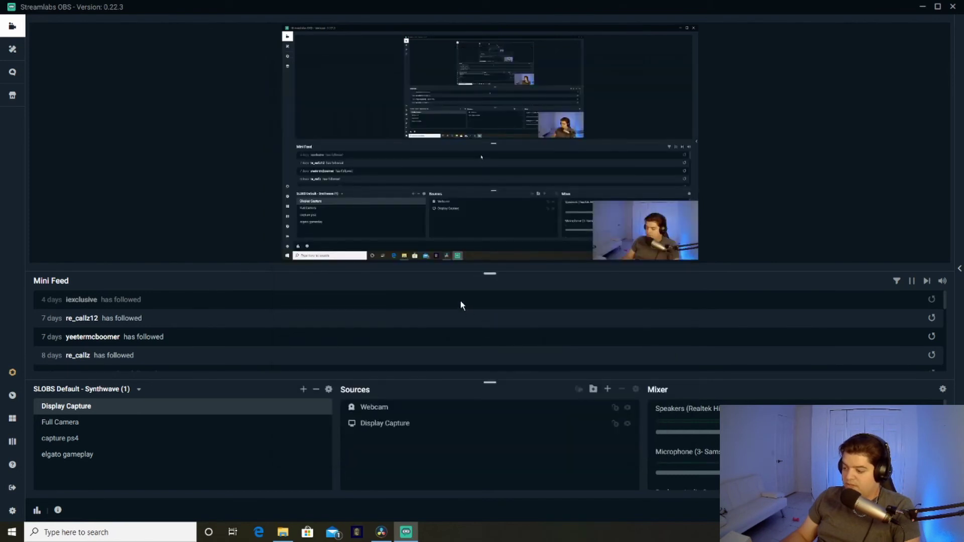